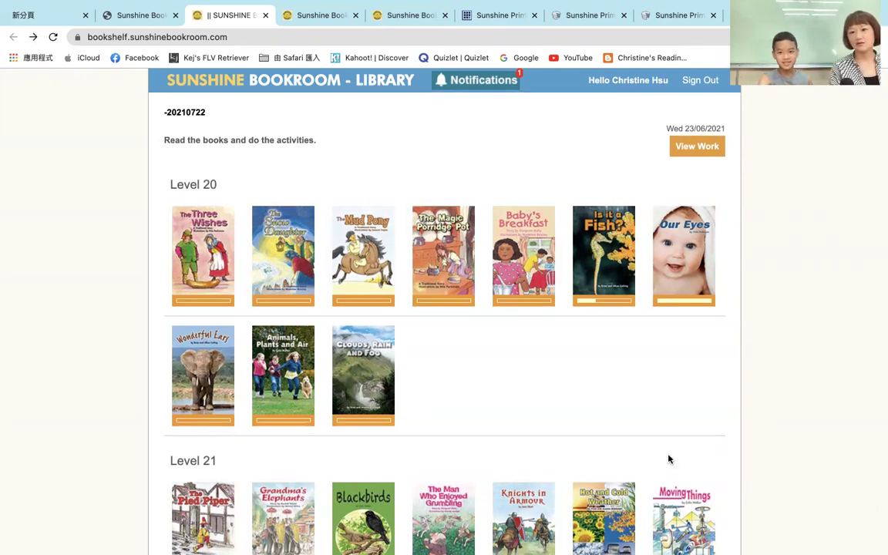
- Pick the 'Is it a Fish?' book cover from the Level 20 library shelf
{"action": "left_click", "coordinate": [591, 259]}
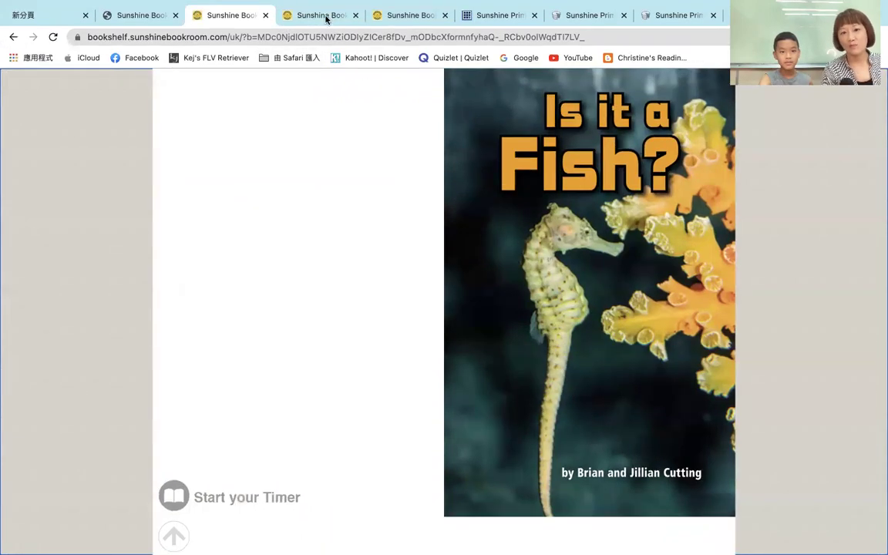
- Switch to the opened book's tab and turn from the cover to the Contents page
{"action": "left_click", "coordinate": [326, 17]}
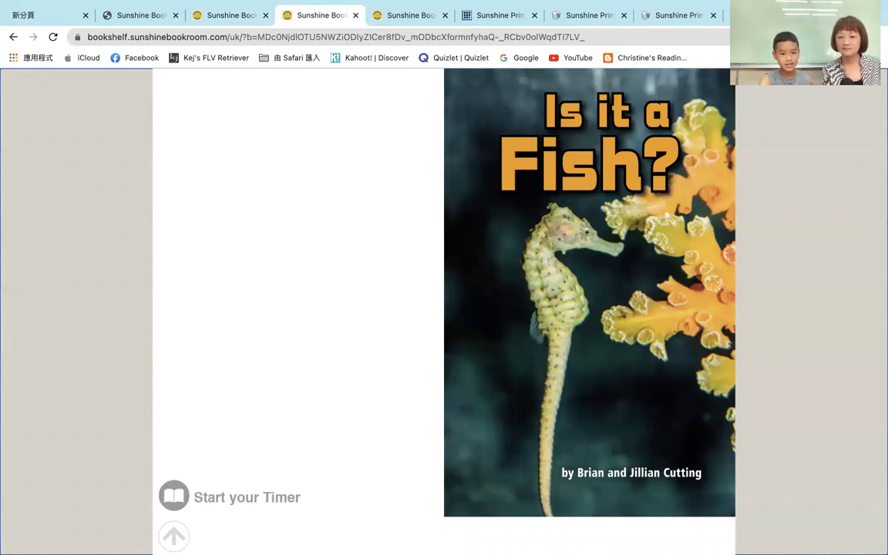
{"action": "mouse_move", "coordinate": [392, 519]}
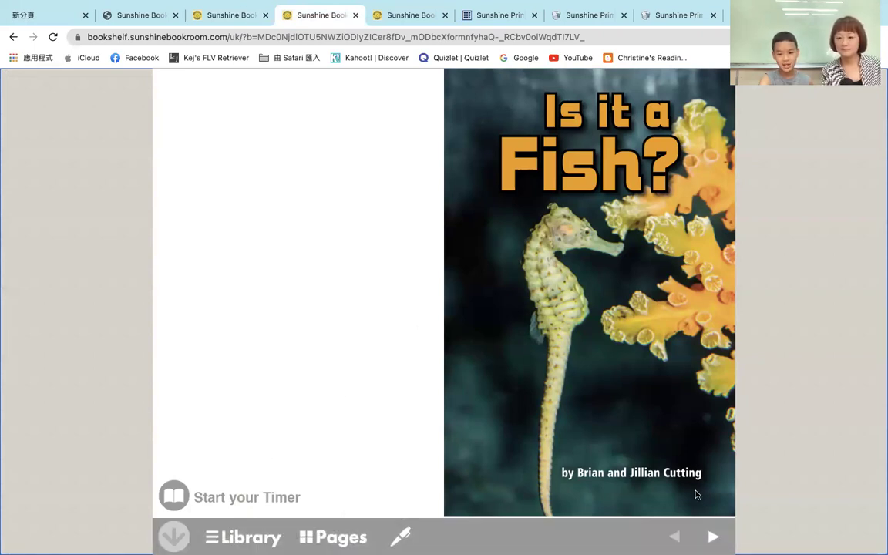
{"action": "left_click", "coordinate": [709, 538]}
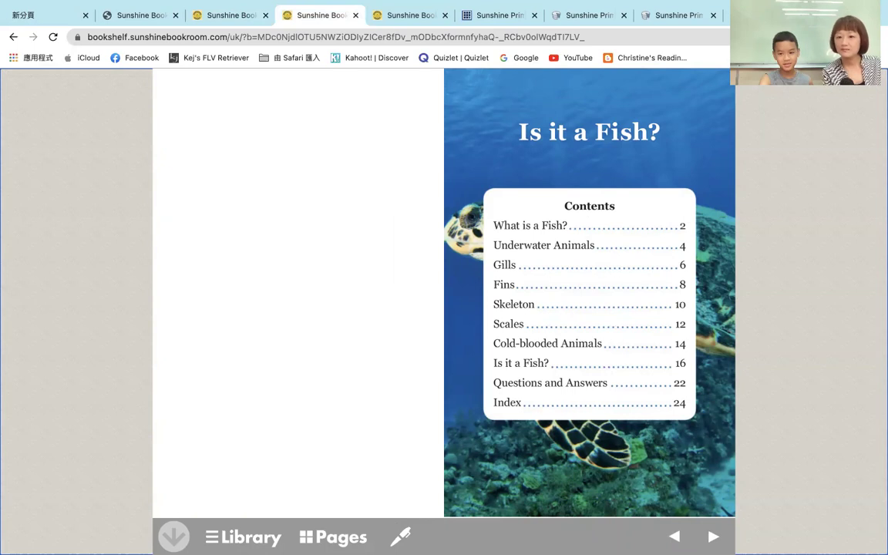
- Turn to pages 4–5, hear the Underwater Animals heading and salmon sentence, then page on
{"action": "left_click", "coordinate": [712, 538]}
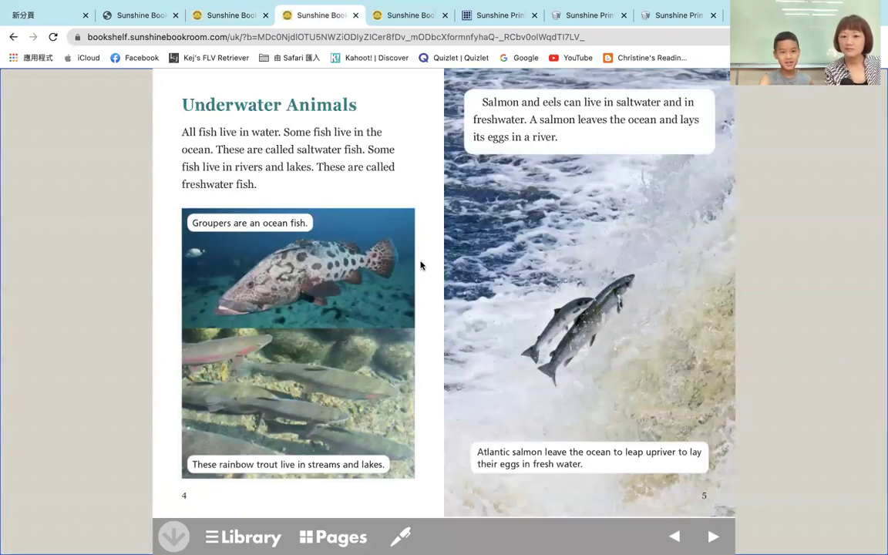
{"action": "left_click", "coordinate": [313, 109]}
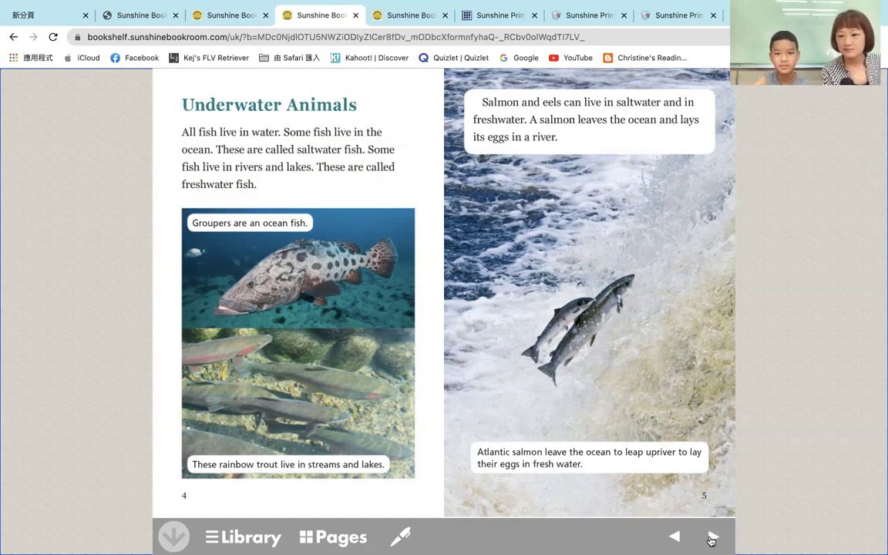
{"action": "left_click", "coordinate": [593, 105]}
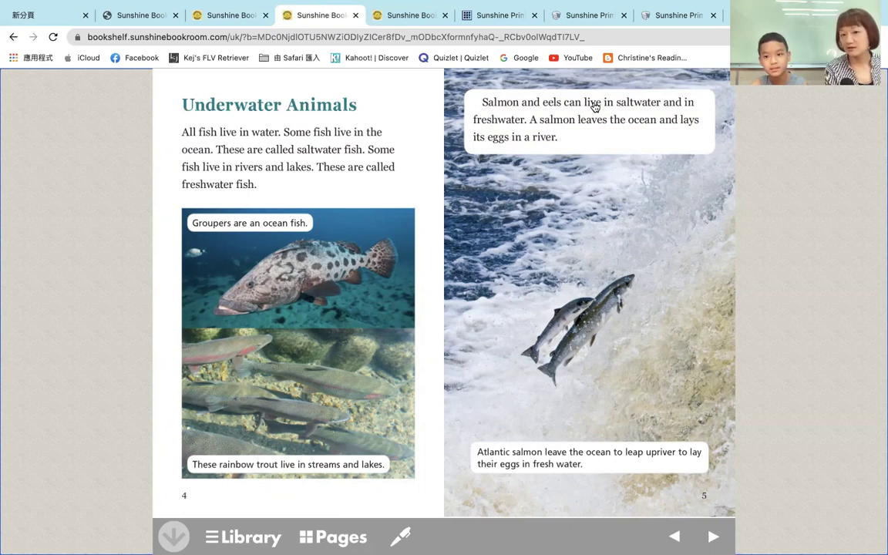
{"action": "left_click", "coordinate": [713, 537]}
- Page forward through the Fins and seahorse pages to the Questions and Answers pages
{"action": "left_click", "coordinate": [712, 538]}
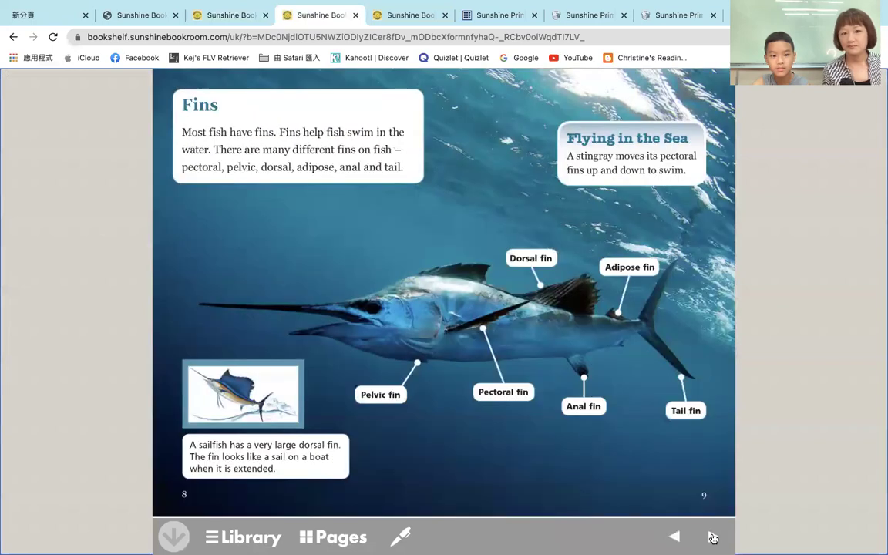
{"action": "left_click", "coordinate": [713, 537]}
{"action": "left_click", "coordinate": [713, 537]}
{"action": "left_click", "coordinate": [713, 537]}
{"action": "left_click", "coordinate": [713, 537]}
{"action": "left_click", "coordinate": [712, 537]}
{"action": "left_click", "coordinate": [713, 538]}
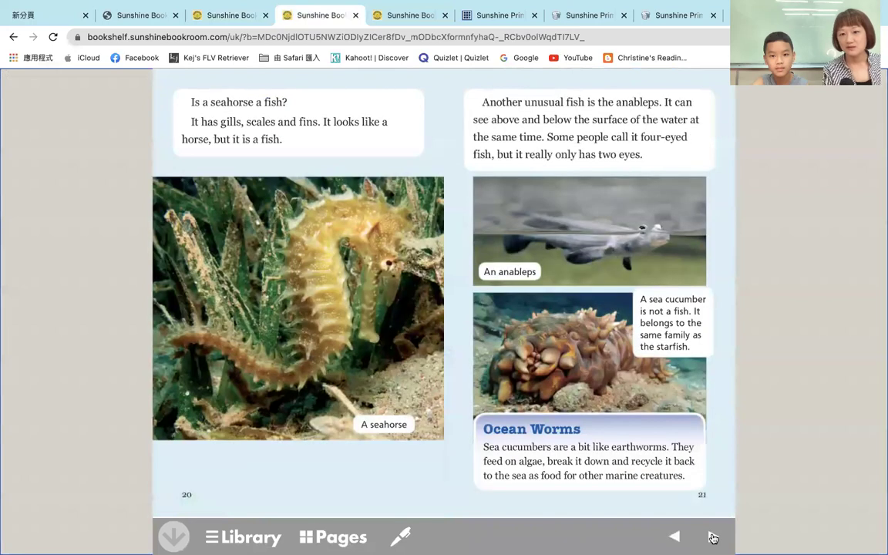
{"action": "left_click", "coordinate": [713, 537]}
- Go back to pages 20–21 for the sea cucumber caption audio, then advance to page 24
{"action": "left_click", "coordinate": [676, 537]}
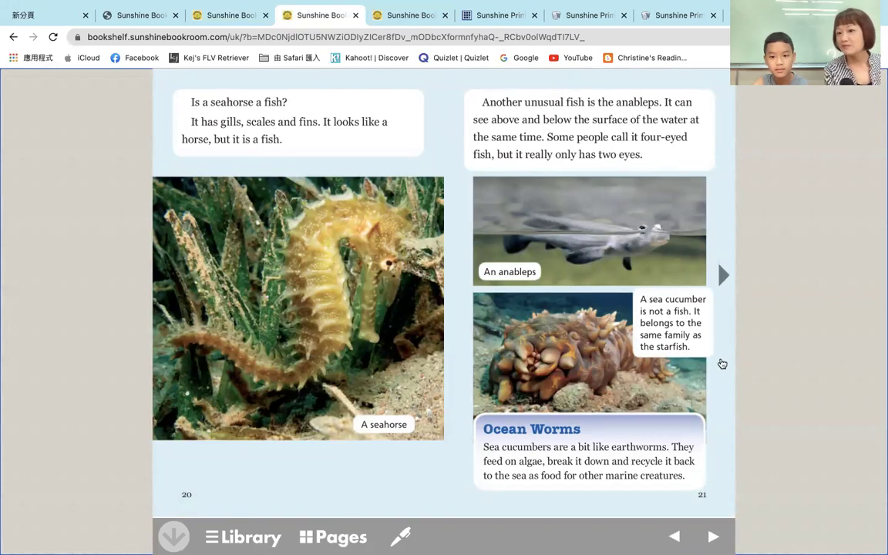
{"action": "left_click", "coordinate": [686, 304]}
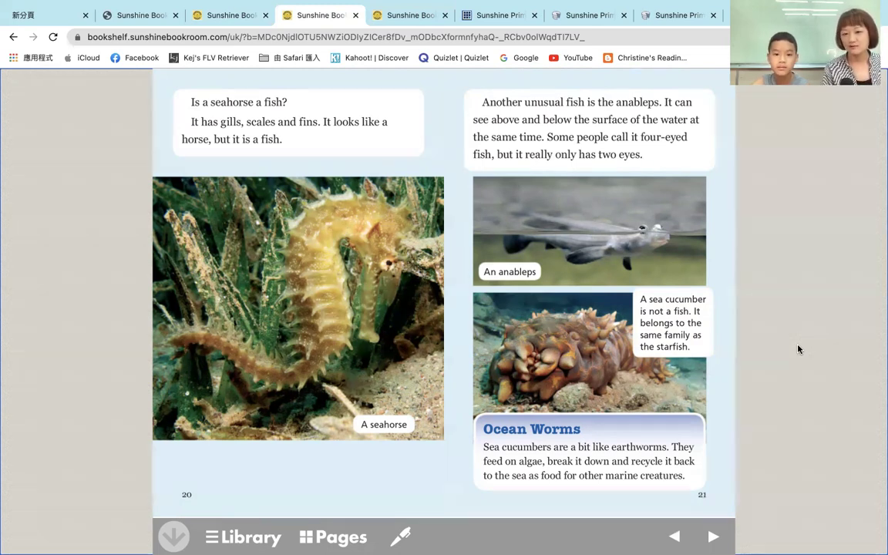
{"action": "left_click", "coordinate": [712, 537]}
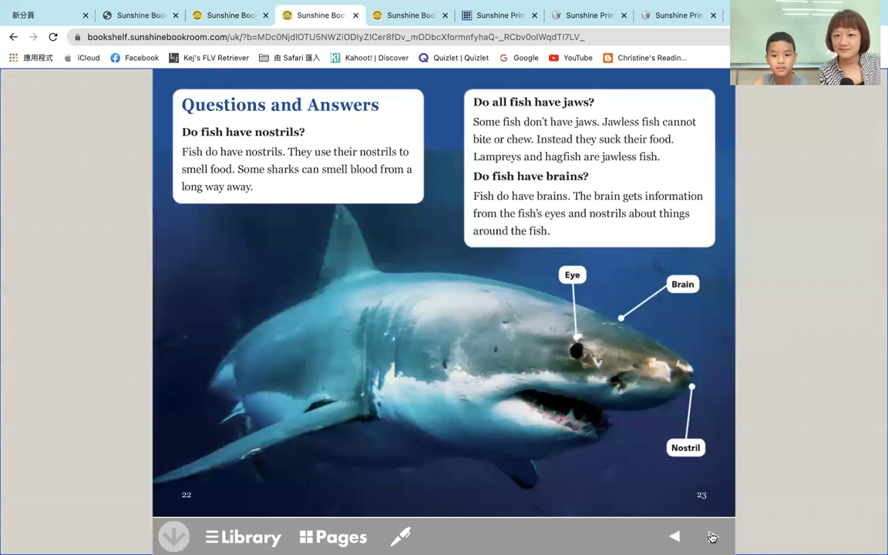
{"action": "left_click", "coordinate": [712, 537]}
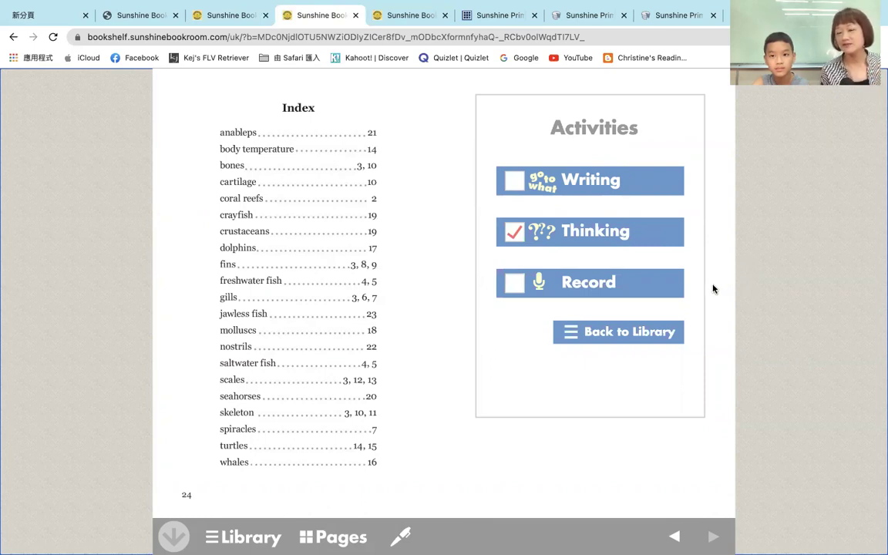
- Answer the Writing activity with 'A whale does not have gills.' and save it
{"action": "left_click", "coordinate": [560, 177]}
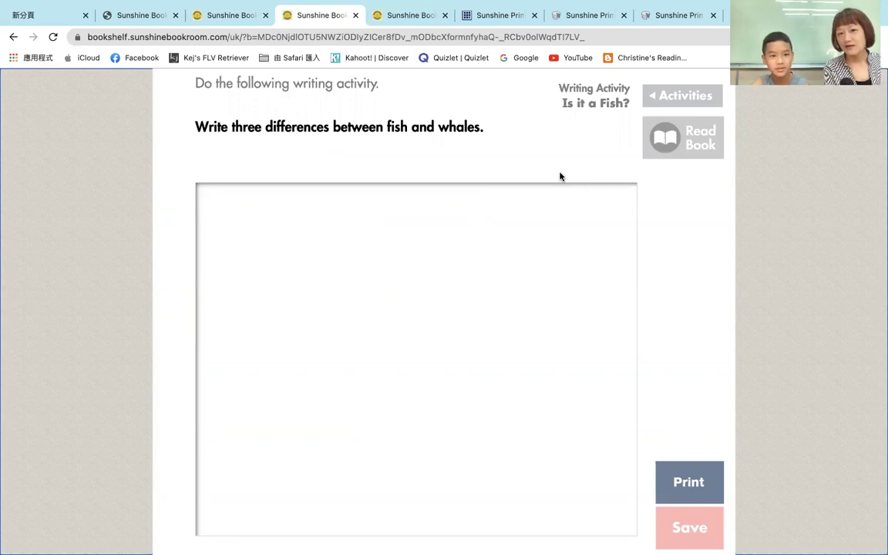
{"action": "left_click", "coordinate": [389, 243]}
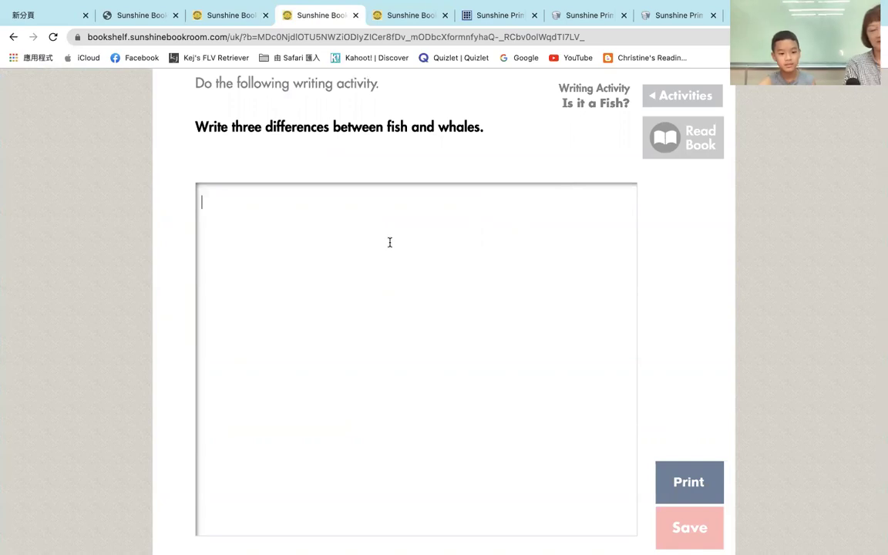
{"action": "type", "text": "A "}
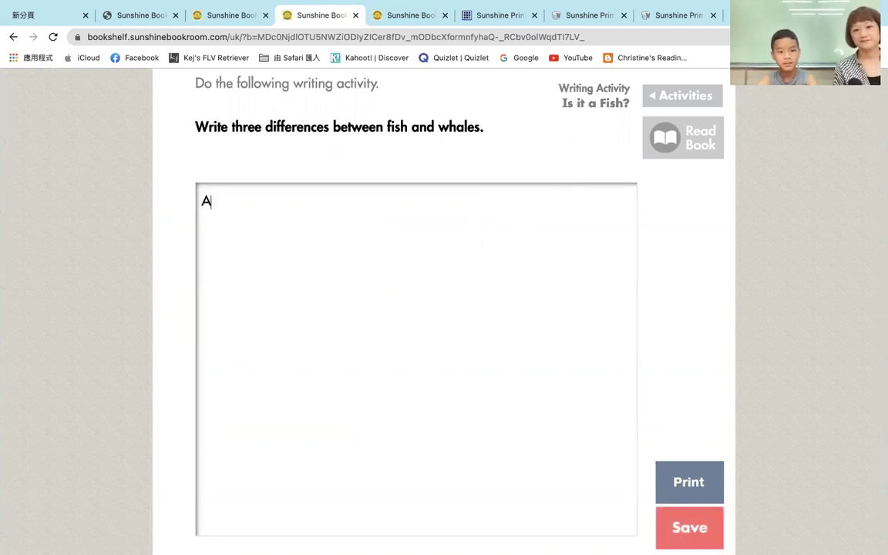
{"action": "type", "text": "w"}
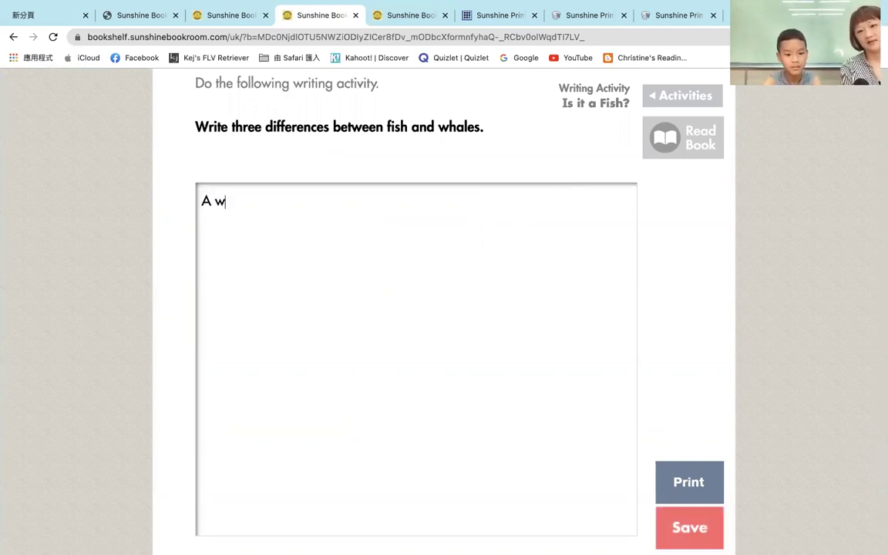
{"action": "type", "text": "hale"}
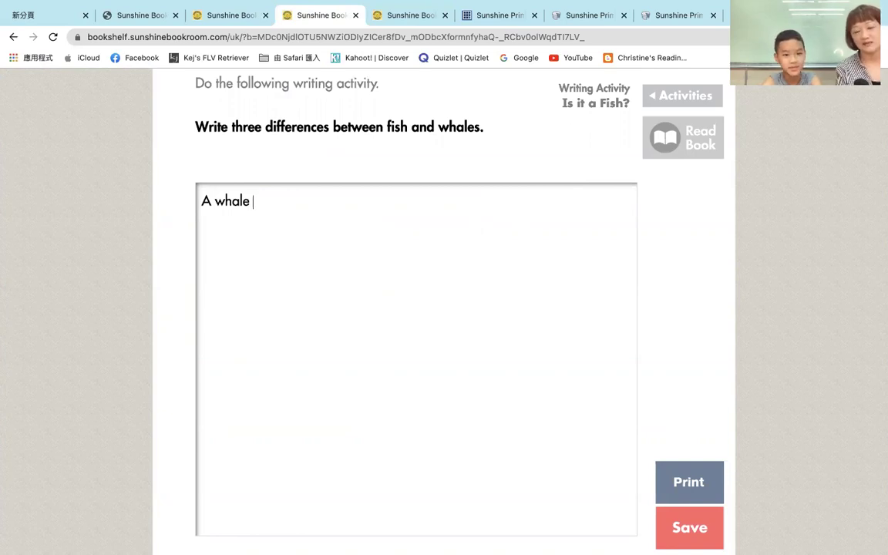
{"action": "type", "text": "d"}
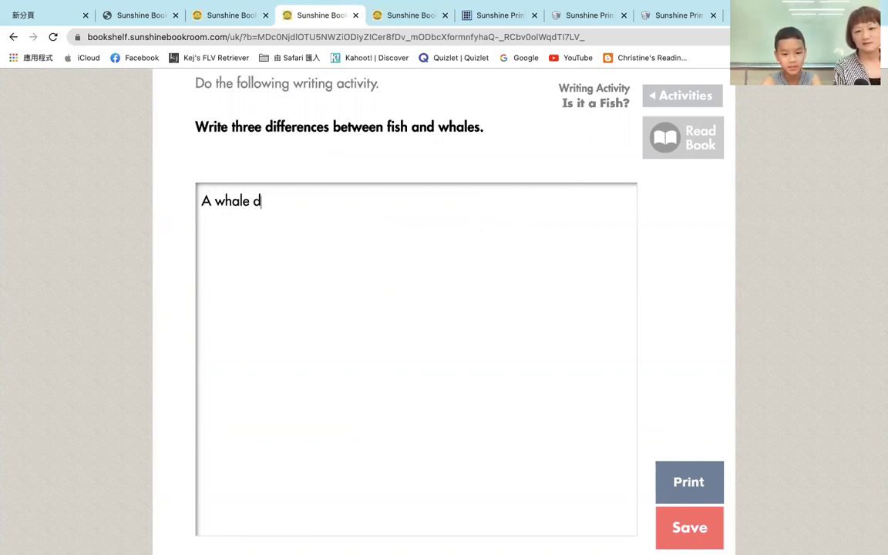
{"action": "type", "text": "oes "}
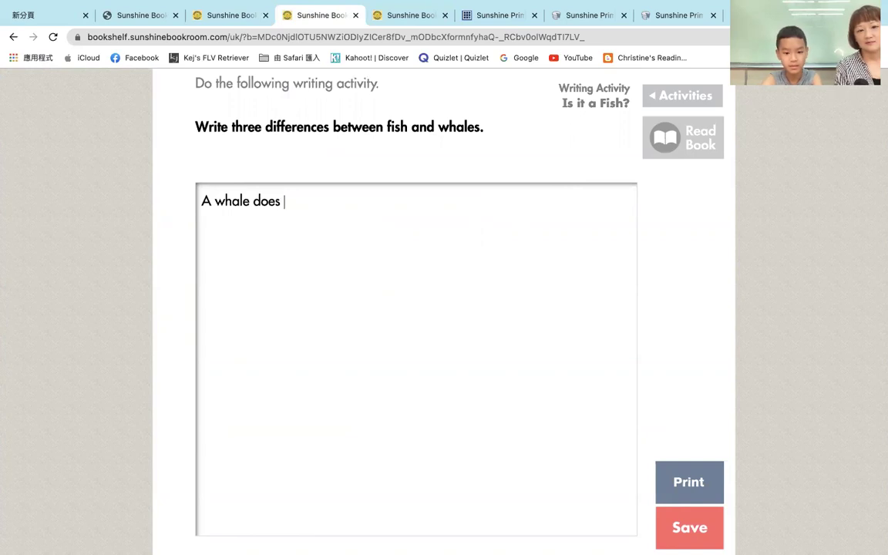
{"action": "type", "text": "not "}
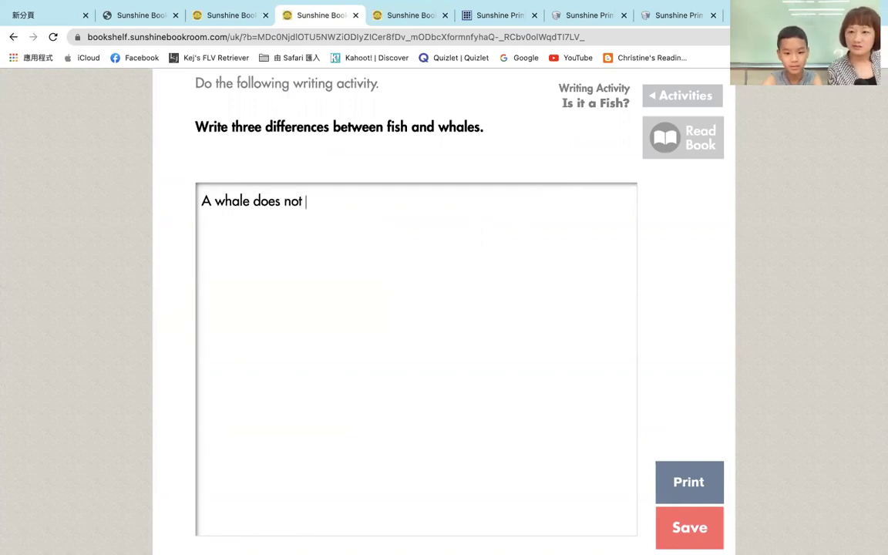
{"action": "type", "text": "have "}
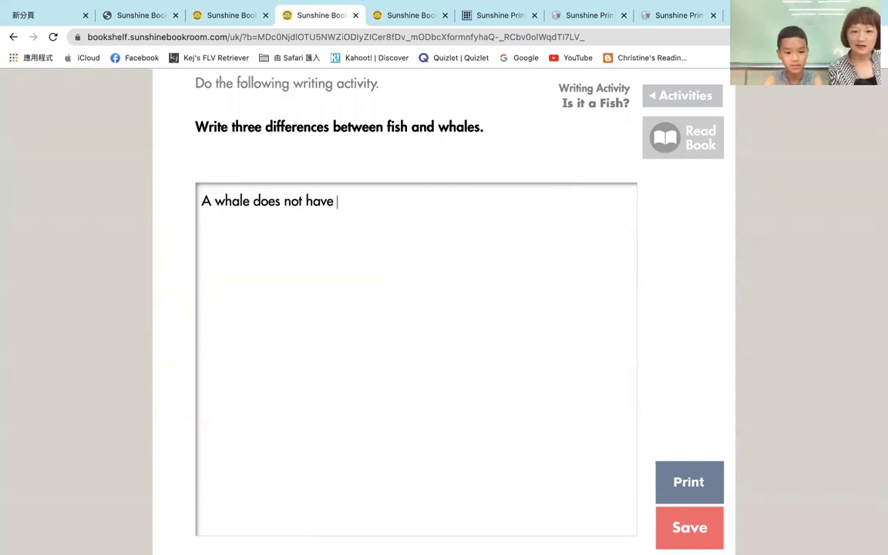
{"action": "type", "text": "gills"}
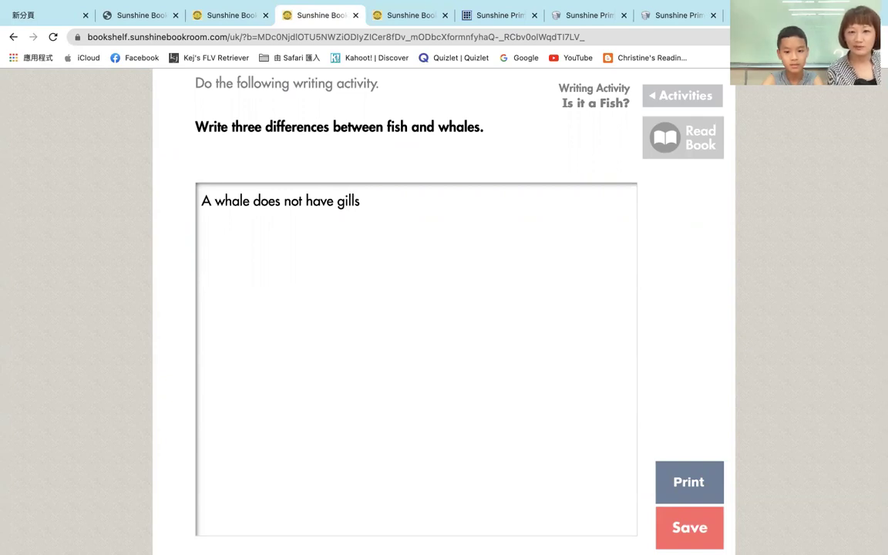
{"action": "type", "text": "."}
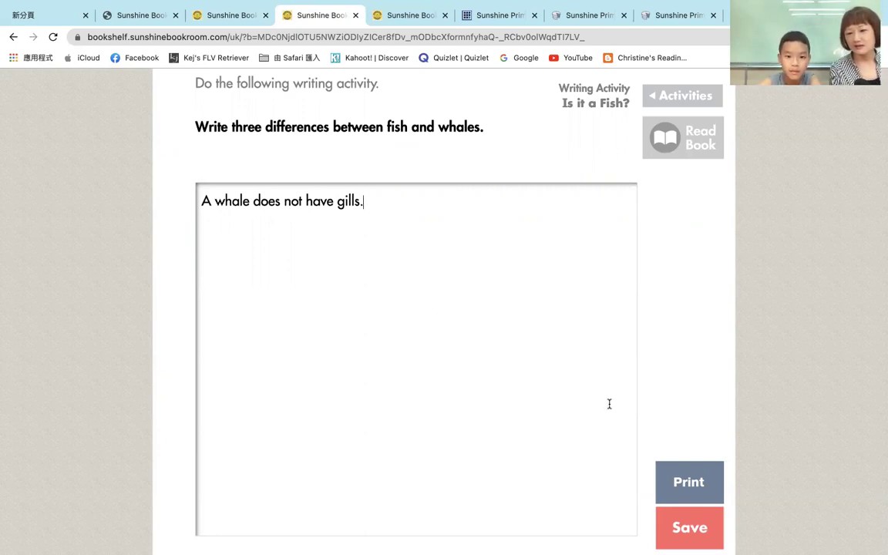
{"action": "left_click", "coordinate": [683, 526]}
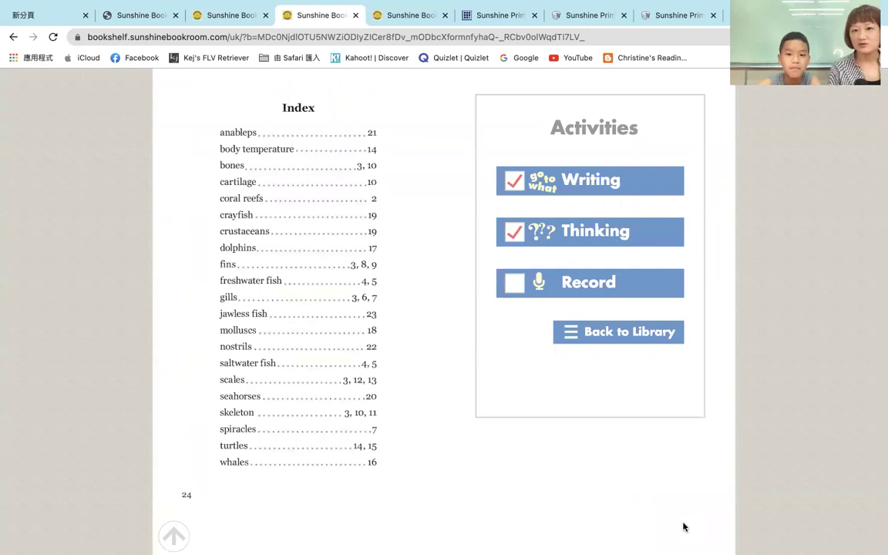
- In the Thinking quiz, answer question 1 'Live in saltwater and freshwater', save, and return toward Activities
{"action": "left_click", "coordinate": [595, 232]}
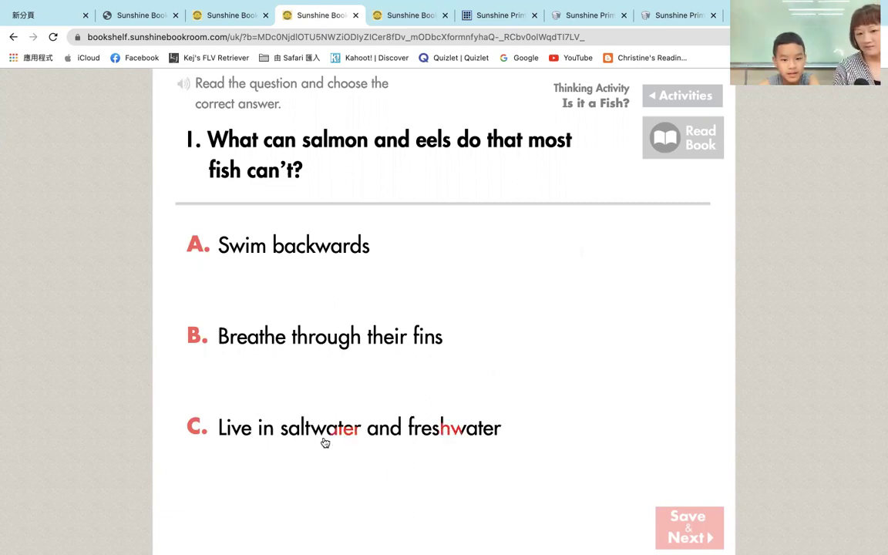
{"action": "left_click", "coordinate": [273, 428]}
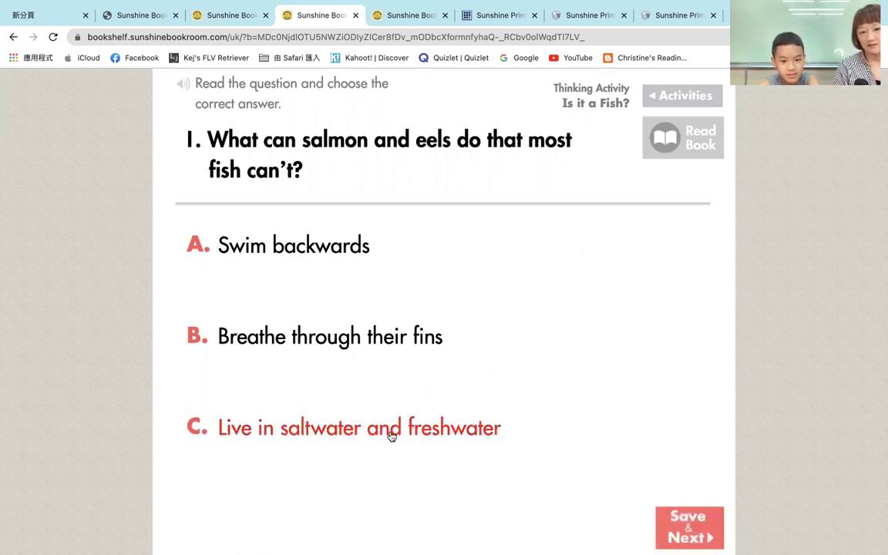
{"action": "left_click", "coordinate": [701, 533]}
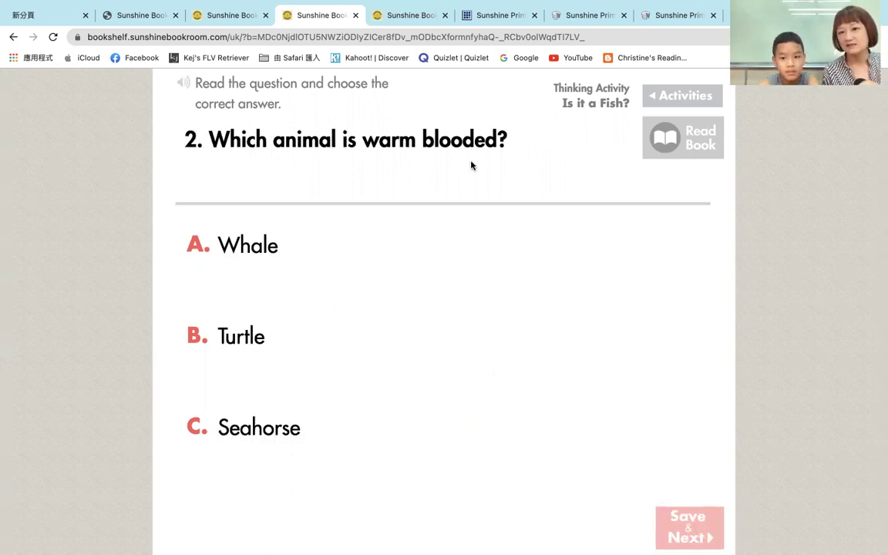
{"action": "left_click", "coordinate": [673, 96]}
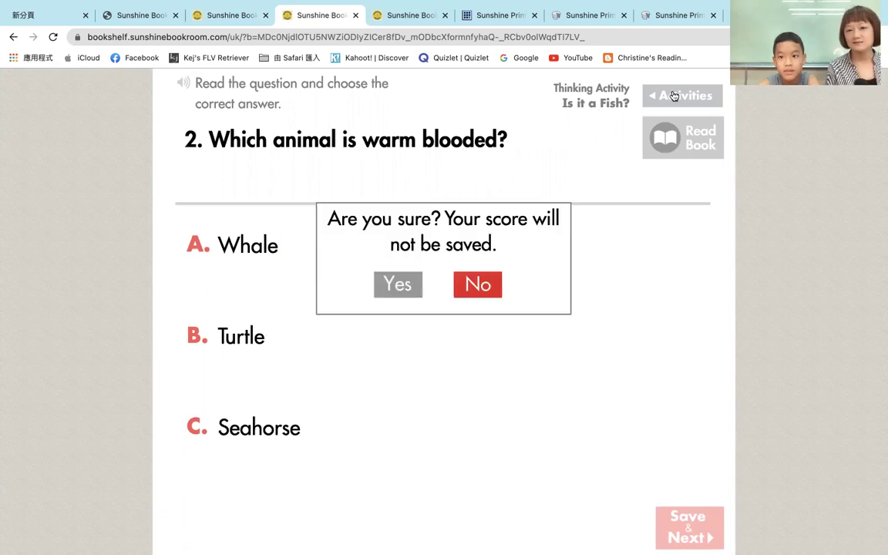